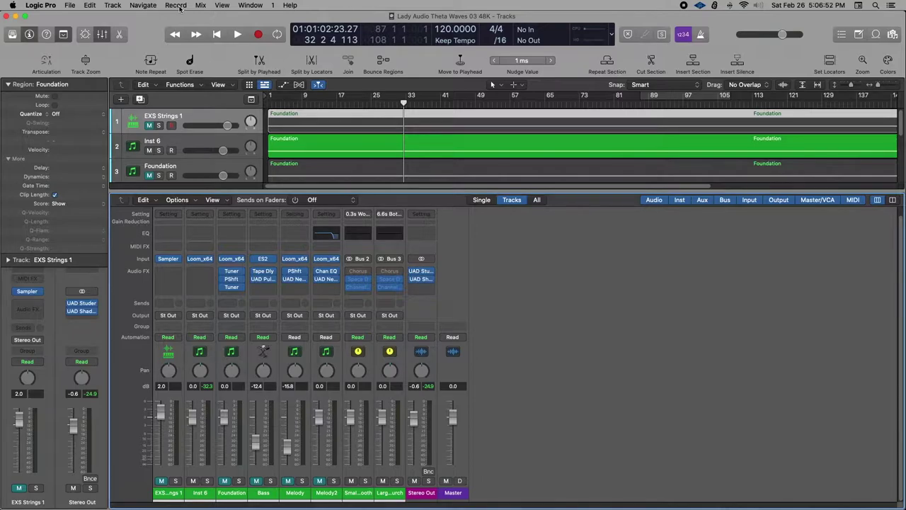
Step: Review the project's tuning settings in Project Settings, then close them
{"action": "left_click", "coordinate": [177, 6]}
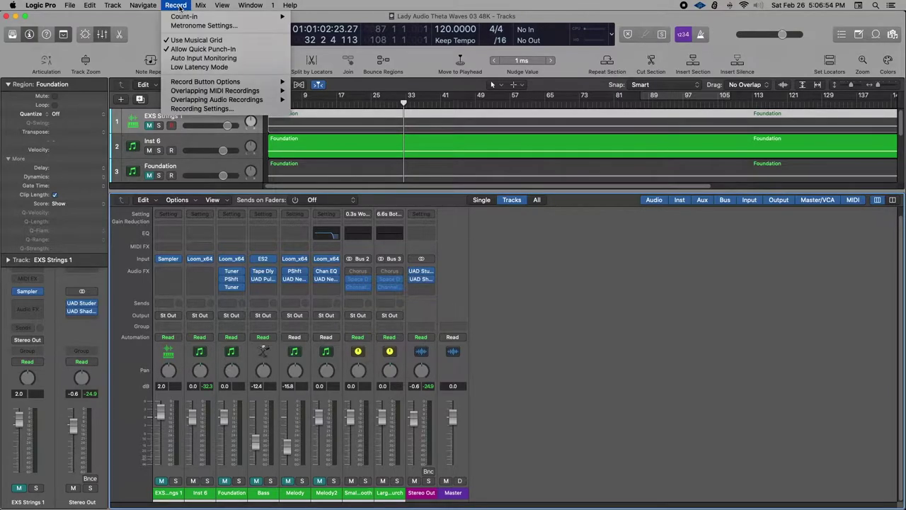
{"action": "left_click", "coordinate": [202, 109]}
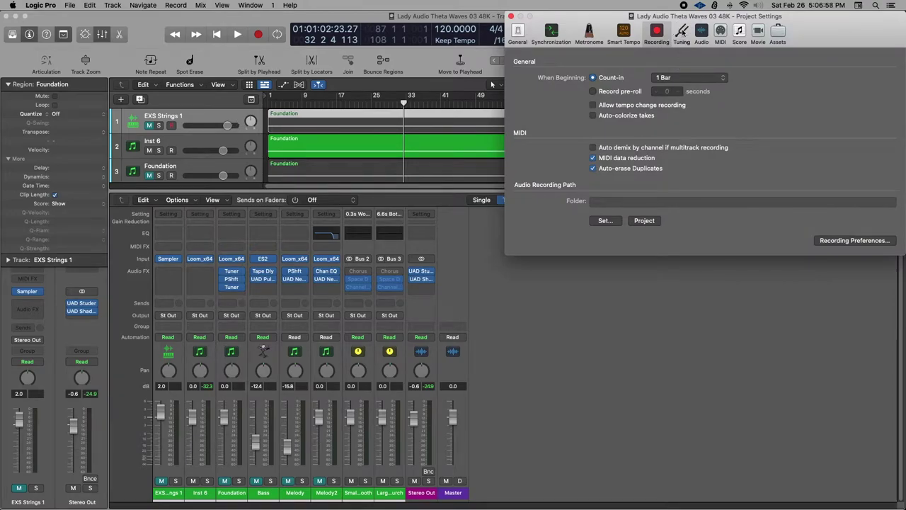
{"action": "left_click", "coordinate": [682, 34]}
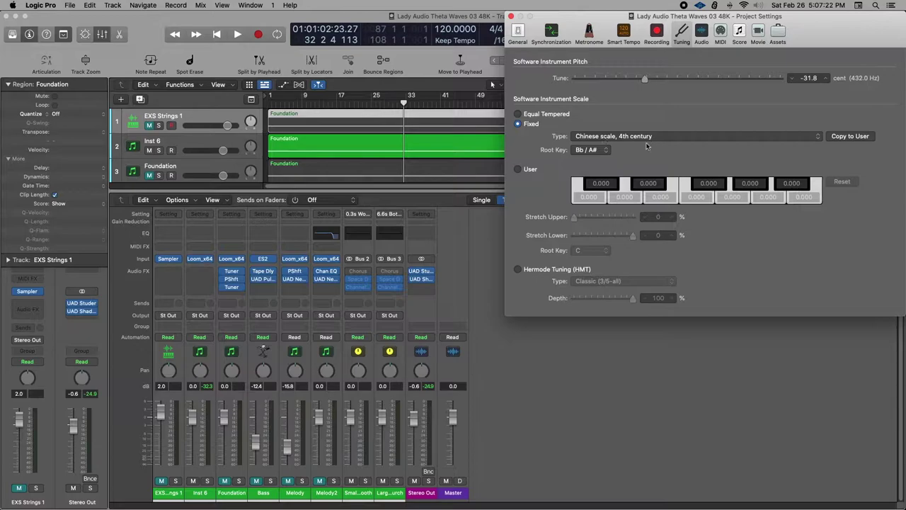
{"action": "left_click", "coordinate": [511, 15]}
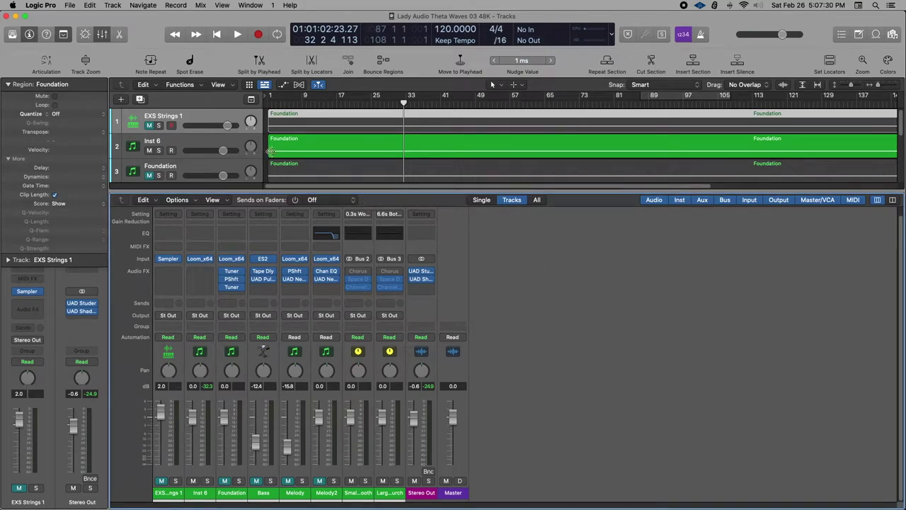
Step: Unmute EXS Strings 1, mute Inst 6, and return the playhead to the project start
{"action": "left_click", "coordinate": [203, 117]}
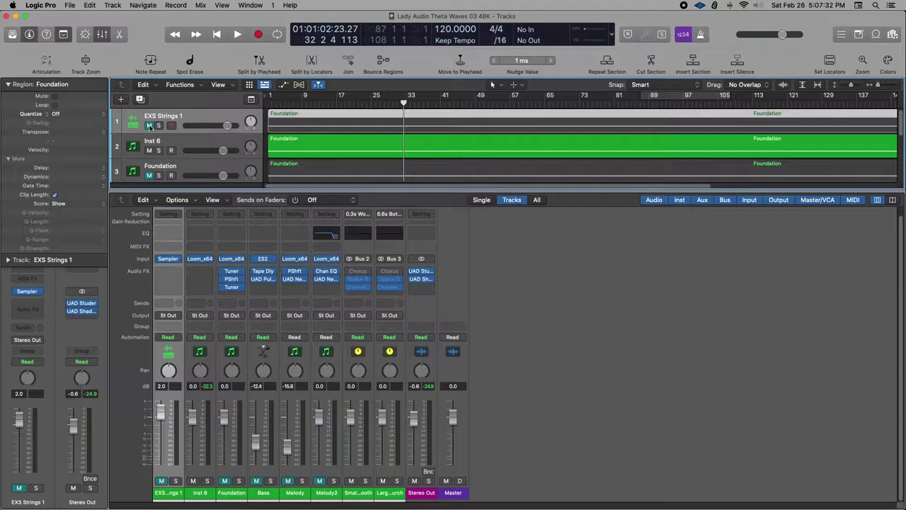
{"action": "left_click", "coordinate": [148, 125]}
{"action": "left_click", "coordinate": [149, 150]}
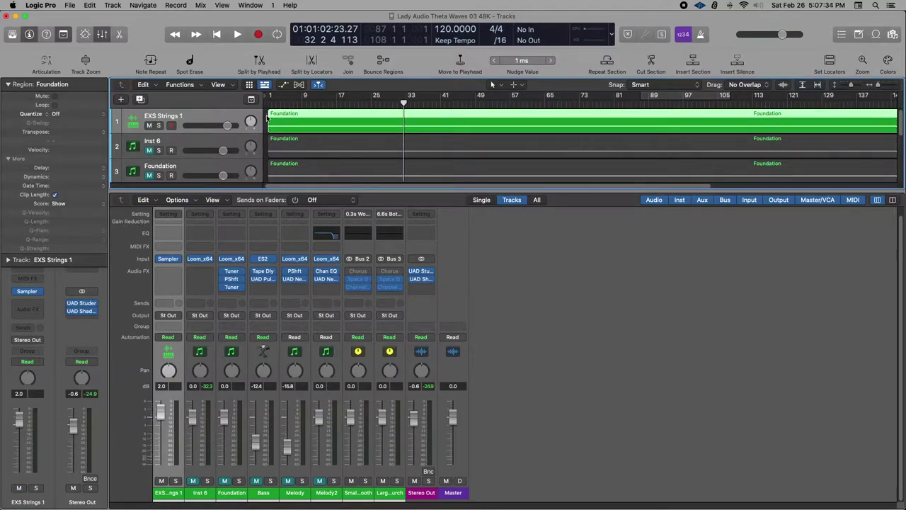
{"action": "key", "text": "Return"}
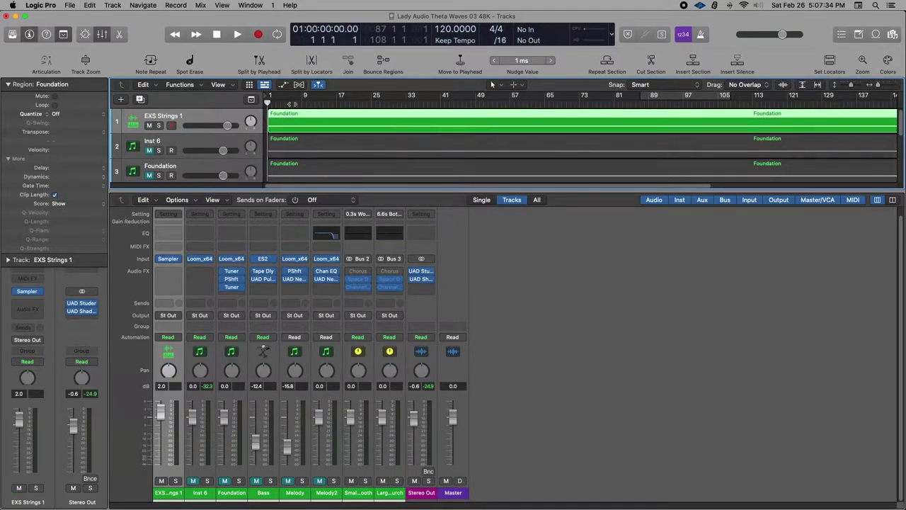
{"action": "double_click", "coordinate": [333, 116]}
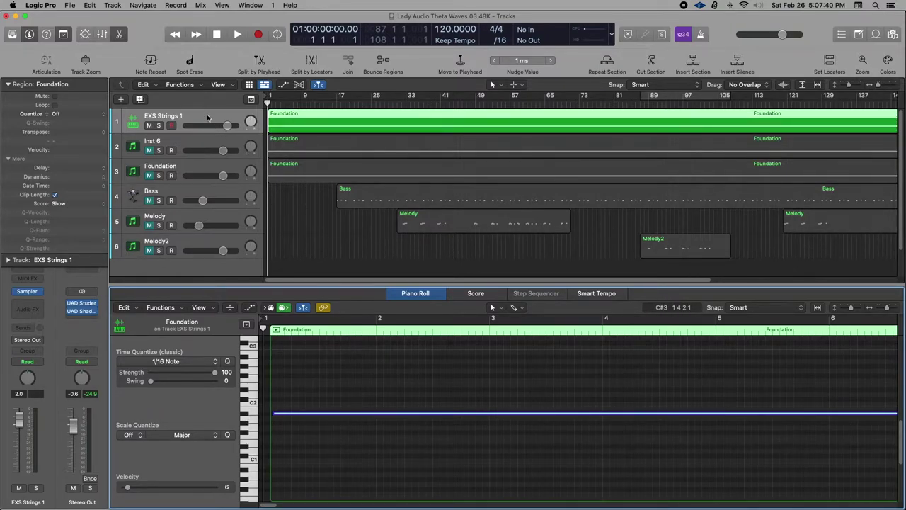
{"action": "key", "text": "x"}
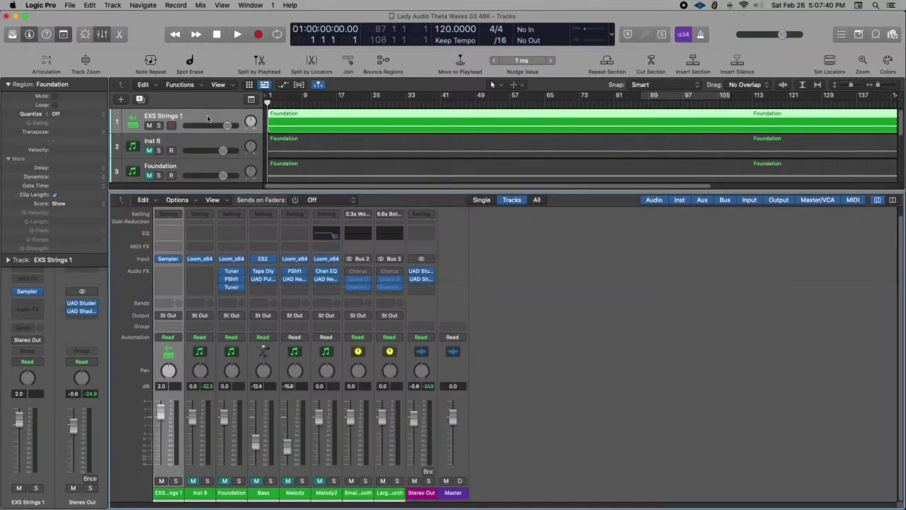
Step: Insert a stereo Tuner (Metering > Tuner) on EXS Strings 1 and position its window over the mixer
{"action": "left_click", "coordinate": [173, 272]}
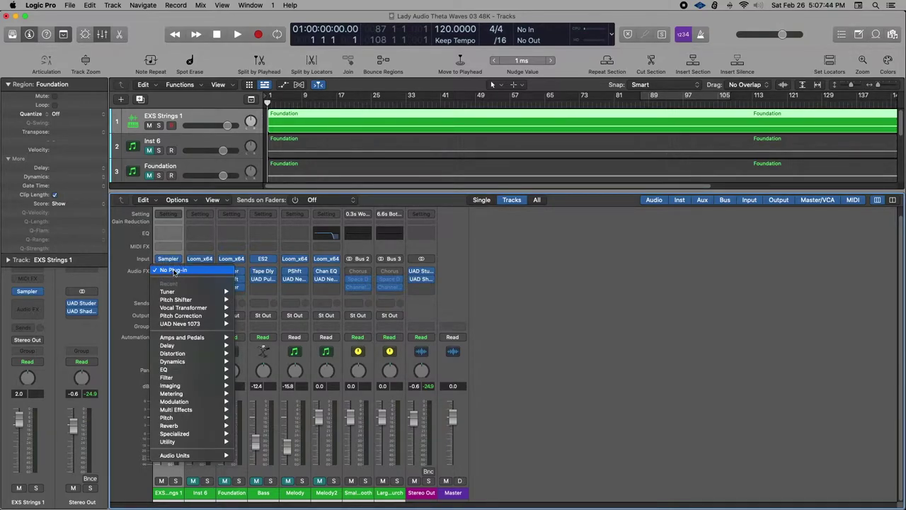
{"action": "mouse_move", "coordinate": [172, 292]}
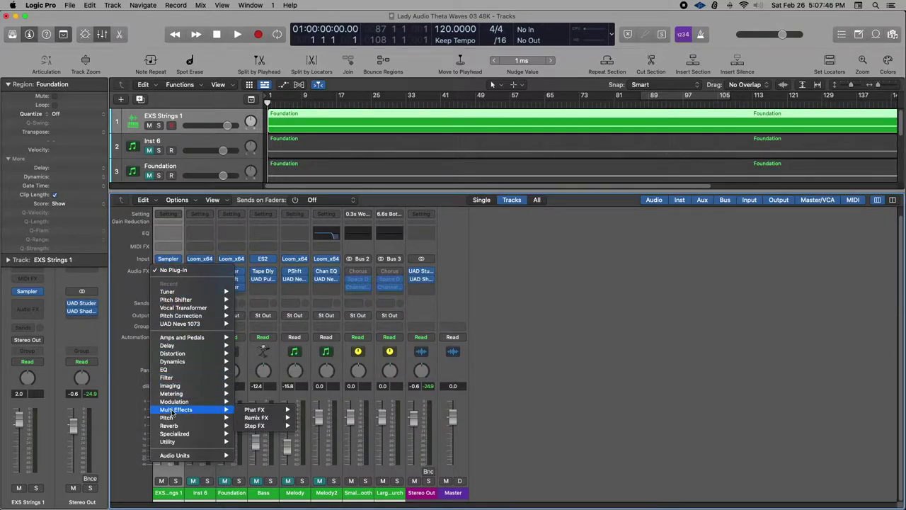
{"action": "mouse_move", "coordinate": [172, 394]}
{"action": "mouse_move", "coordinate": [262, 433]}
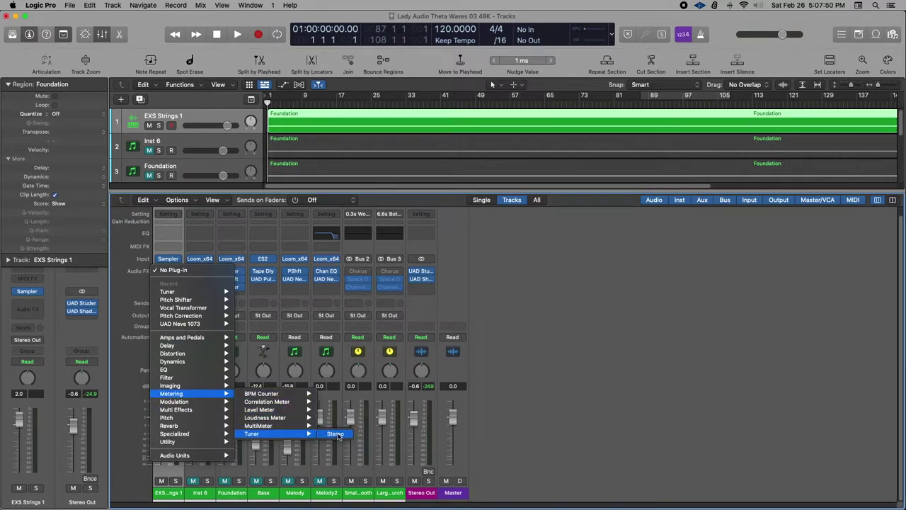
{"action": "left_click", "coordinate": [339, 435]}
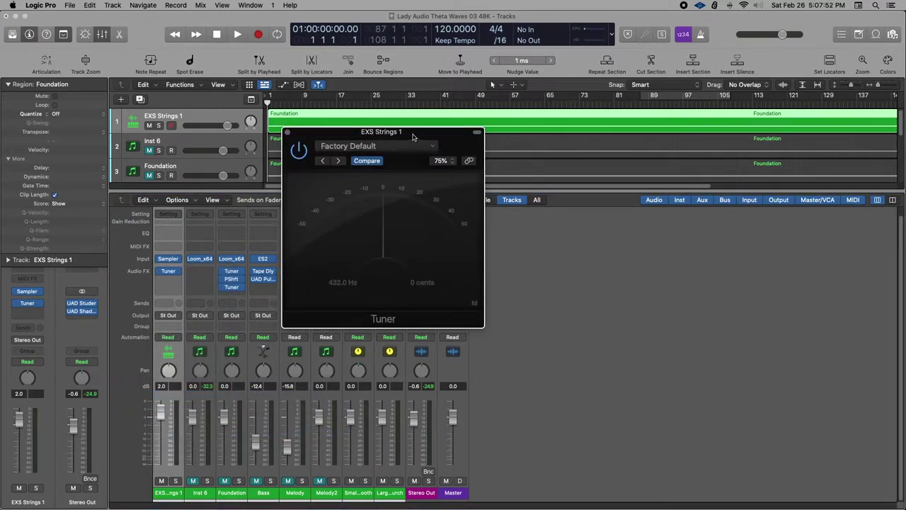
{"action": "left_click_drag", "start_coordinate": [416, 134], "coordinate": [345, 240]}
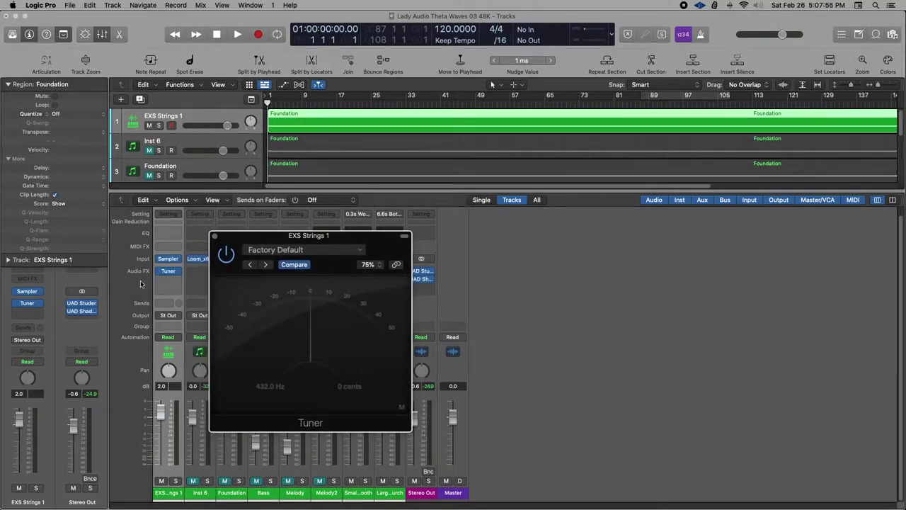
{"action": "left_click", "coordinate": [177, 273]}
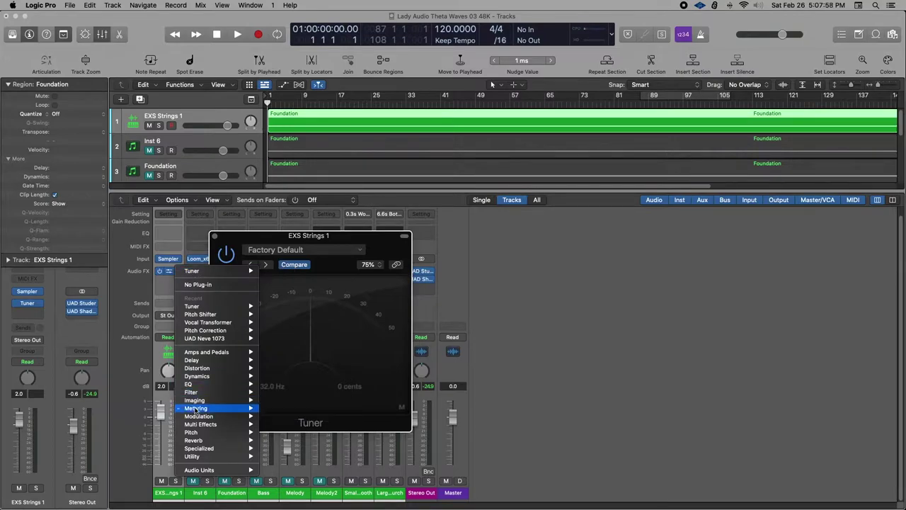
{"action": "mouse_move", "coordinate": [196, 408]}
{"action": "mouse_move", "coordinate": [276, 449]}
{"action": "left_click", "coordinate": [347, 239]}
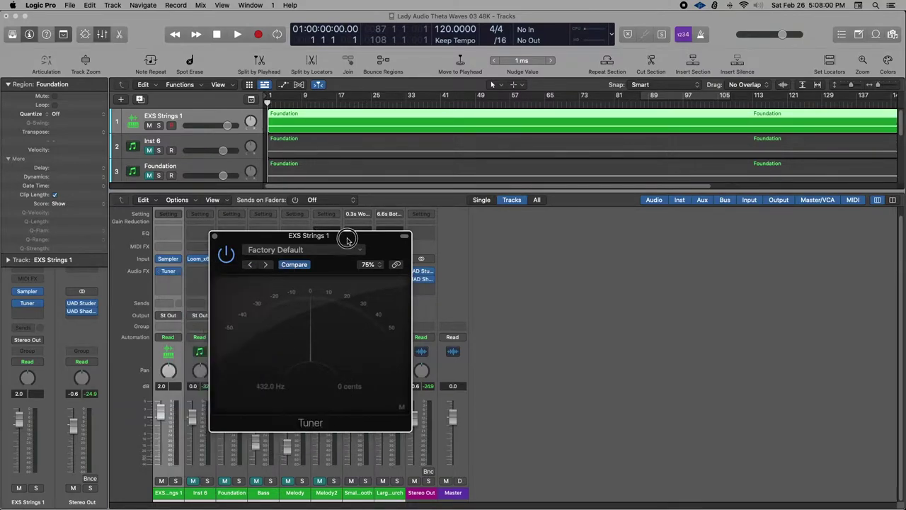
{"action": "mouse_move", "coordinate": [355, 239]}
{"action": "left_mouse_down"}
{"action": "mouse_move", "coordinate": [334, 241]}
{"action": "mouse_move", "coordinate": [350, 239]}
{"action": "left_mouse_up"}
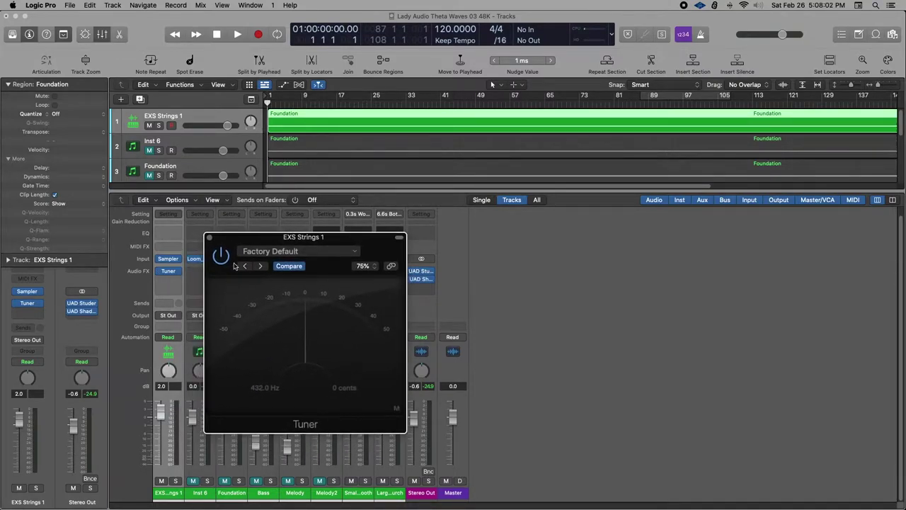
{"action": "mouse_move", "coordinate": [169, 261]}
Step: Open EXS Strings 1's Sampler and play the strings; the Tuner reads A# around −19 cents
{"action": "left_click", "coordinate": [170, 262]}
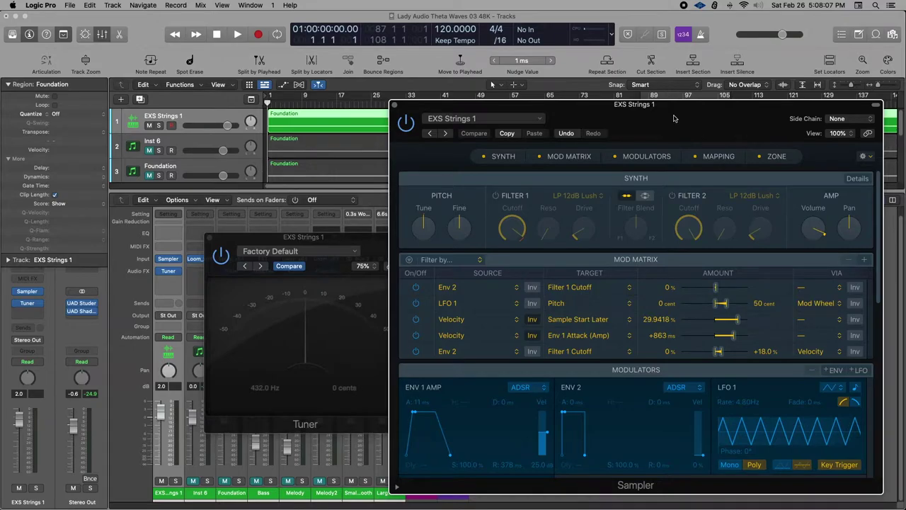
{"action": "left_click_drag", "start_coordinate": [674, 118], "coordinate": [668, 97]}
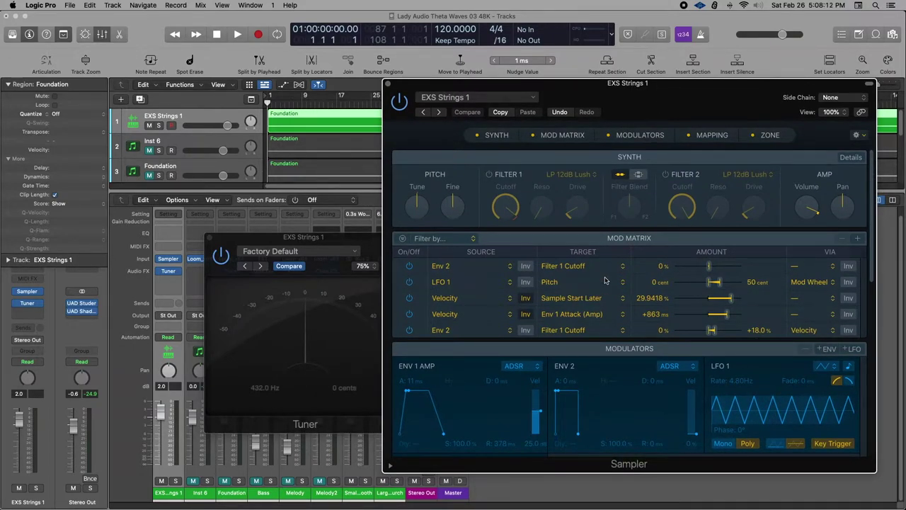
{"action": "key", "text": "space"}
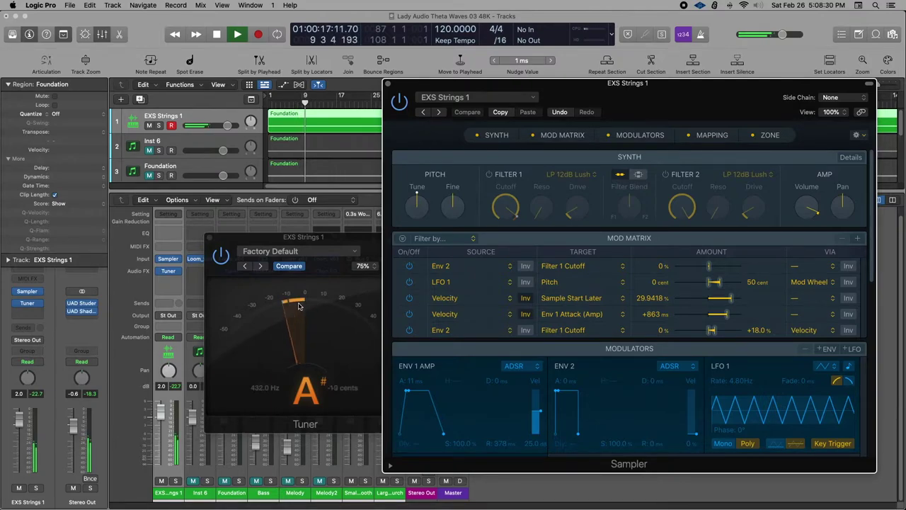
{"action": "key", "text": "space"}
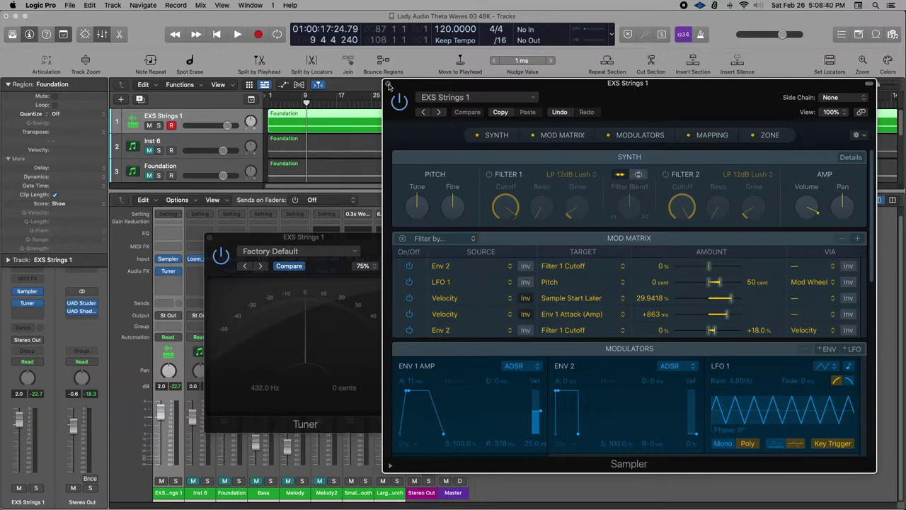
Step: Close the strings' Sampler and Tuner, open Inst 6's Loom synth, and add a stereo Tuner to Inst 6
{"action": "left_click", "coordinate": [388, 85]}
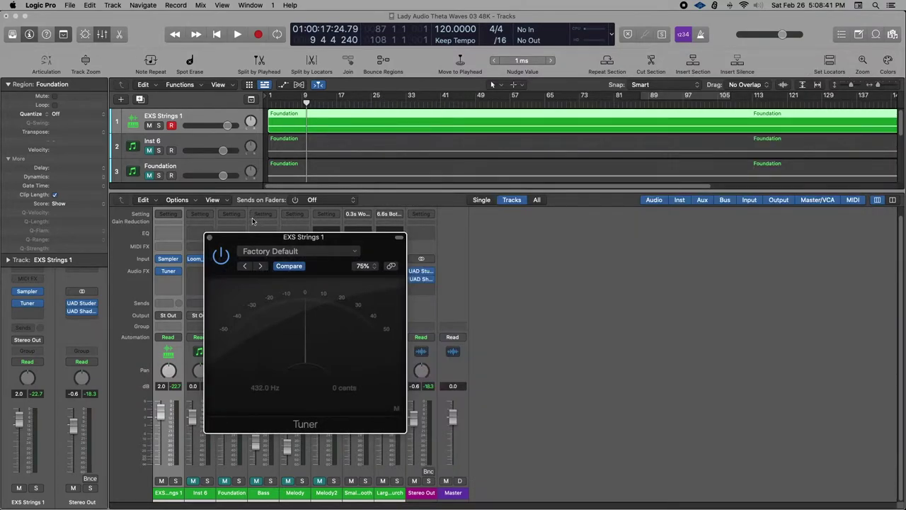
{"action": "left_click", "coordinate": [209, 238]}
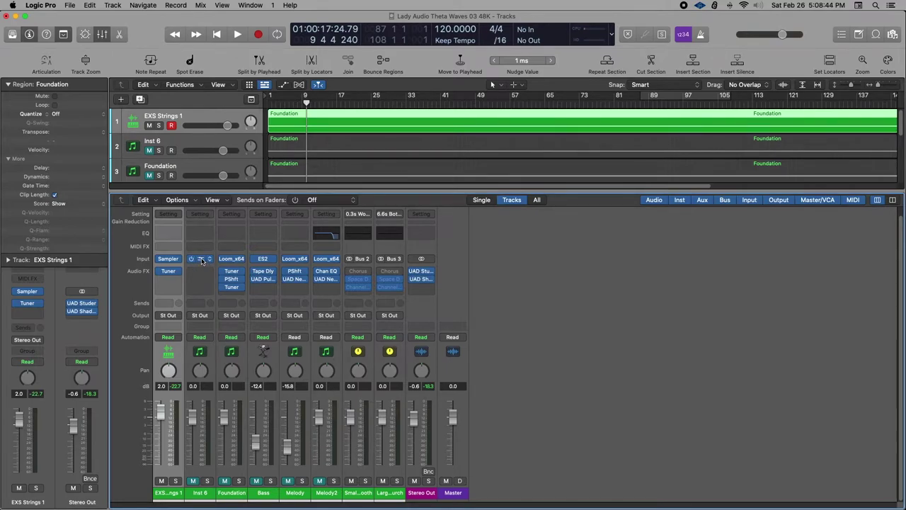
{"action": "left_click", "coordinate": [201, 259]}
{"action": "left_click_drag", "start_coordinate": [630, 147], "coordinate": [666, 17]}
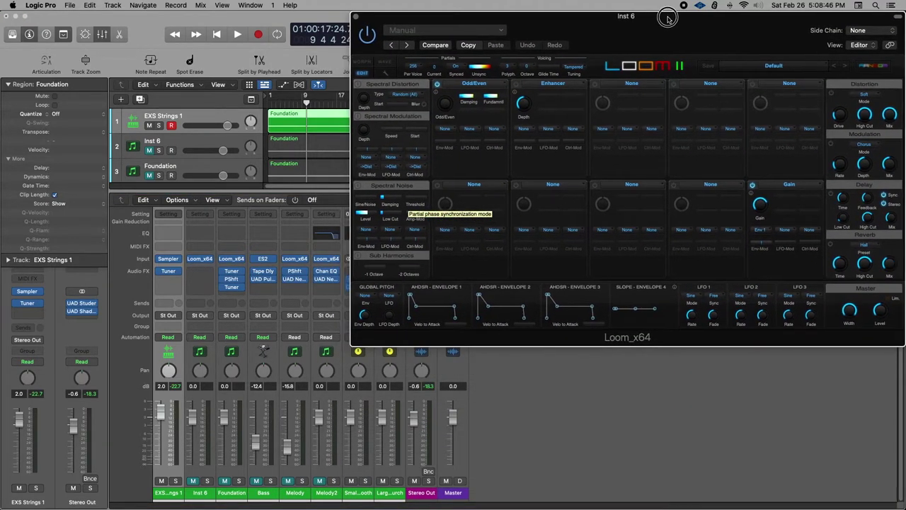
{"action": "left_click", "coordinate": [205, 275]}
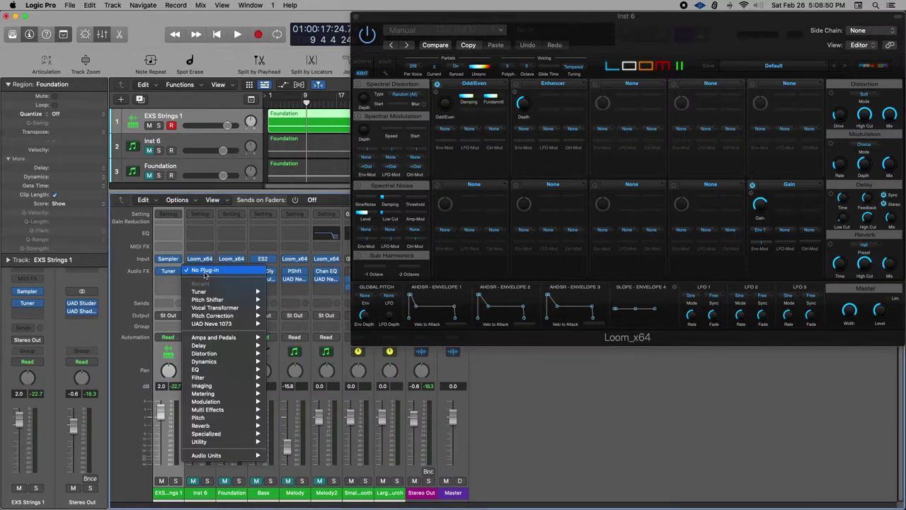
{"action": "mouse_move", "coordinate": [207, 293]}
{"action": "left_click", "coordinate": [283, 292]}
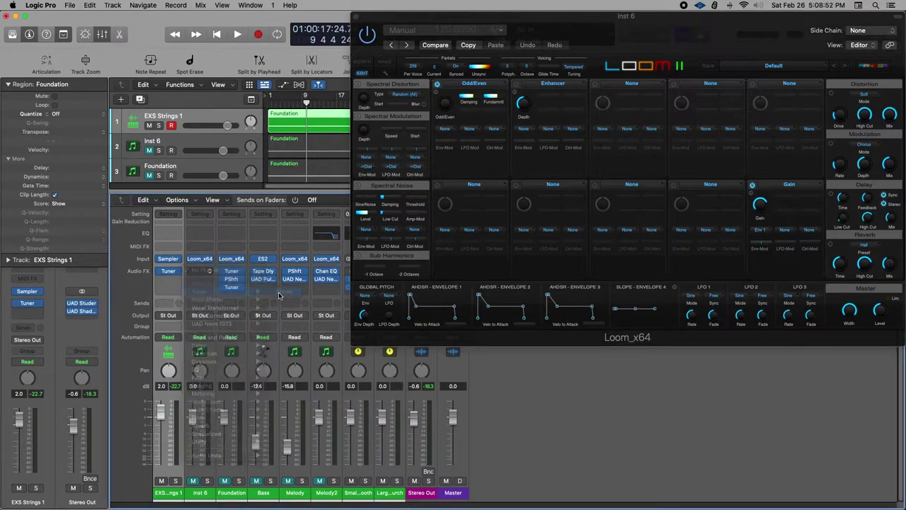
{"action": "left_click_drag", "start_coordinate": [427, 130], "coordinate": [500, 283]}
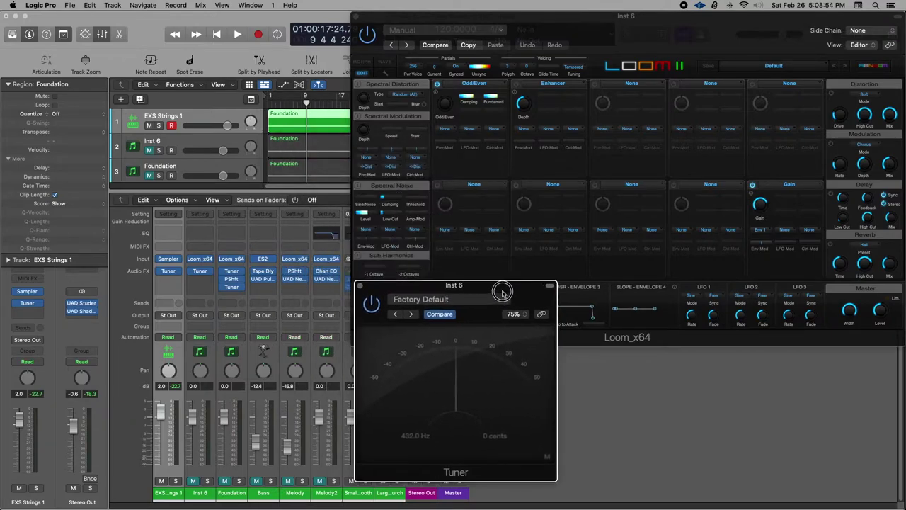
Step: Mute EXS Strings 1, unmute Inst 6, and play from the start; the Tuner reads A# +31 cents
{"action": "left_click", "coordinate": [149, 126]}
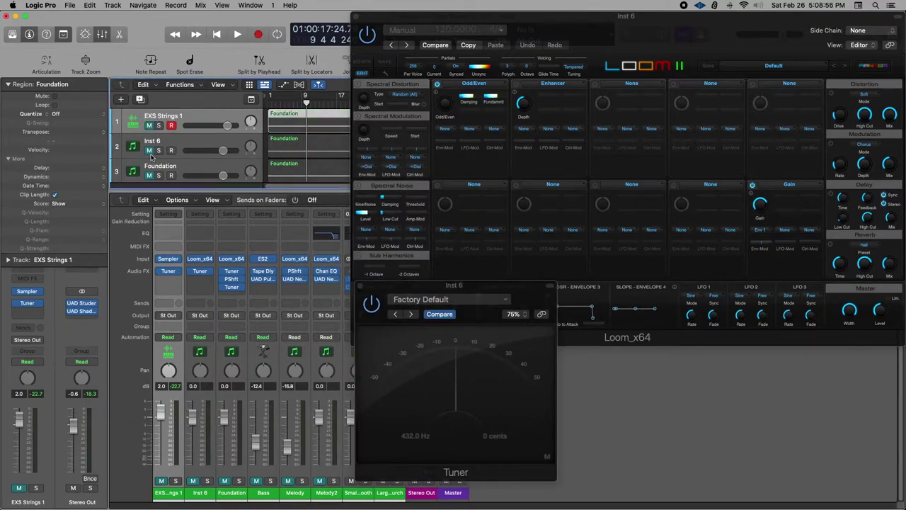
{"action": "left_click", "coordinate": [149, 150]}
{"action": "left_click", "coordinate": [187, 141]}
{"action": "key", "text": "Return"}
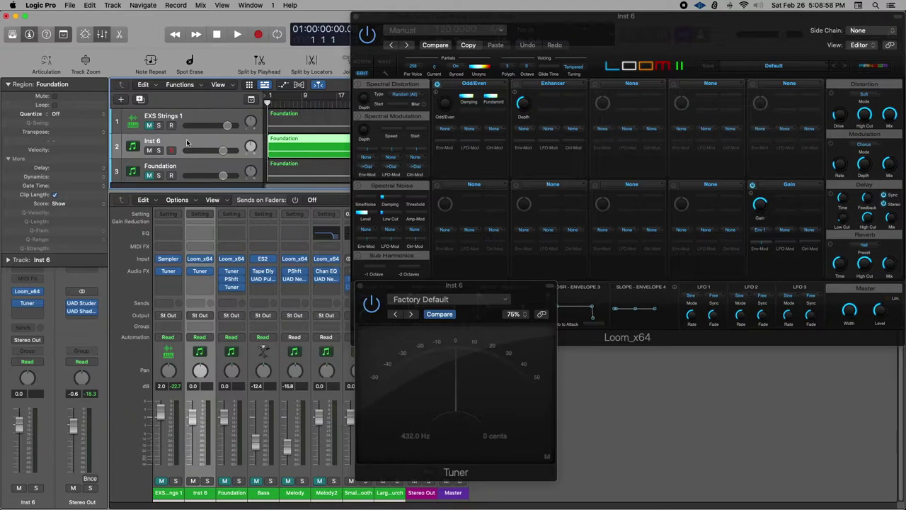
{"action": "key", "text": "space"}
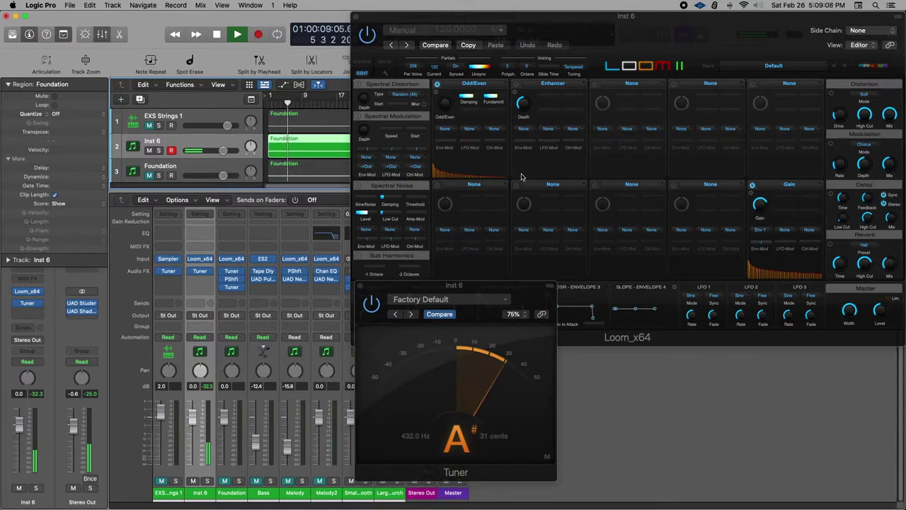
{"action": "key", "text": "space"}
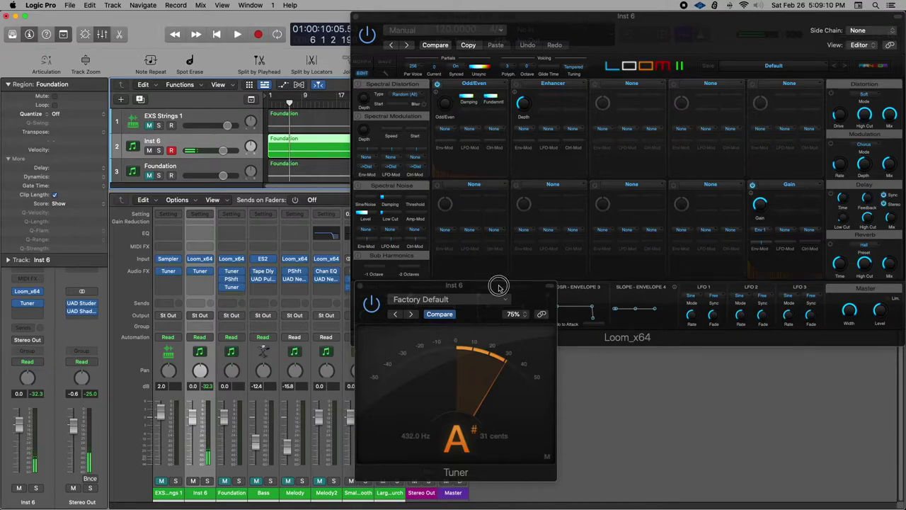
{"action": "left_click_drag", "start_coordinate": [498, 287], "coordinate": [630, 313]}
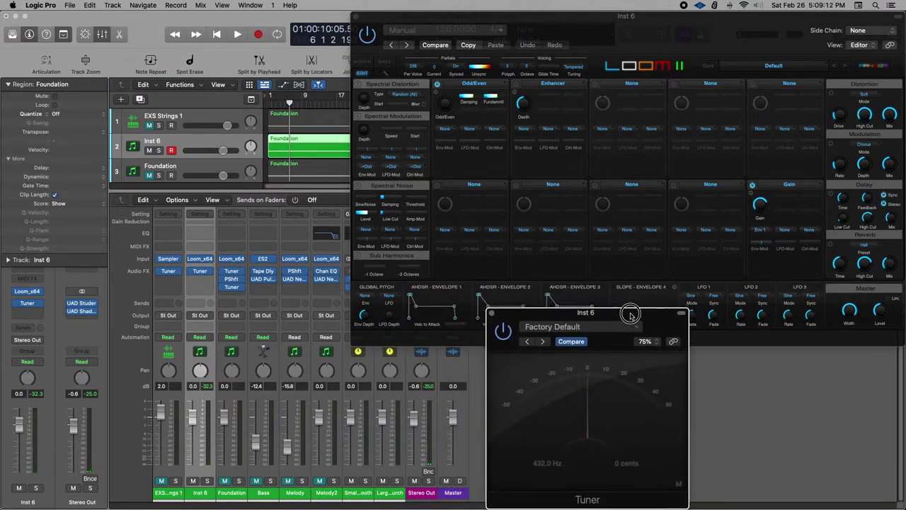
{"action": "left_click", "coordinate": [648, 32]}
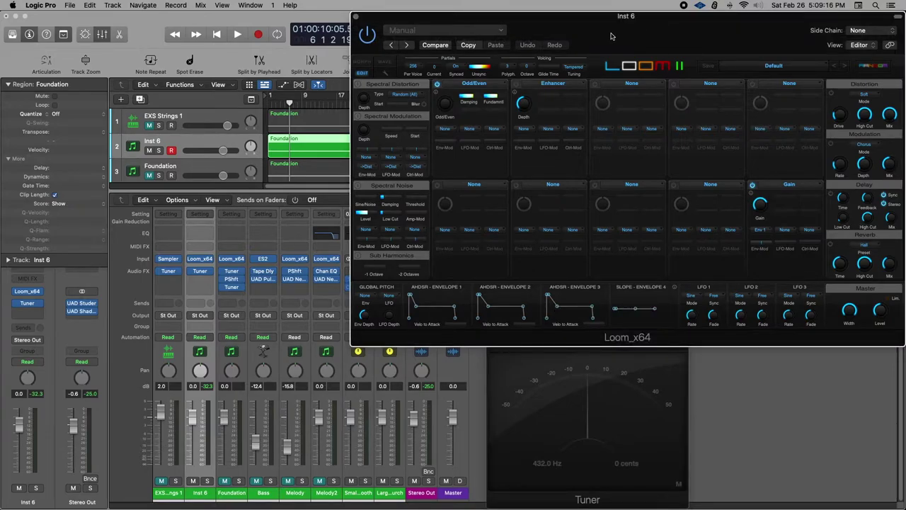
{"action": "left_click", "coordinate": [578, 70]}
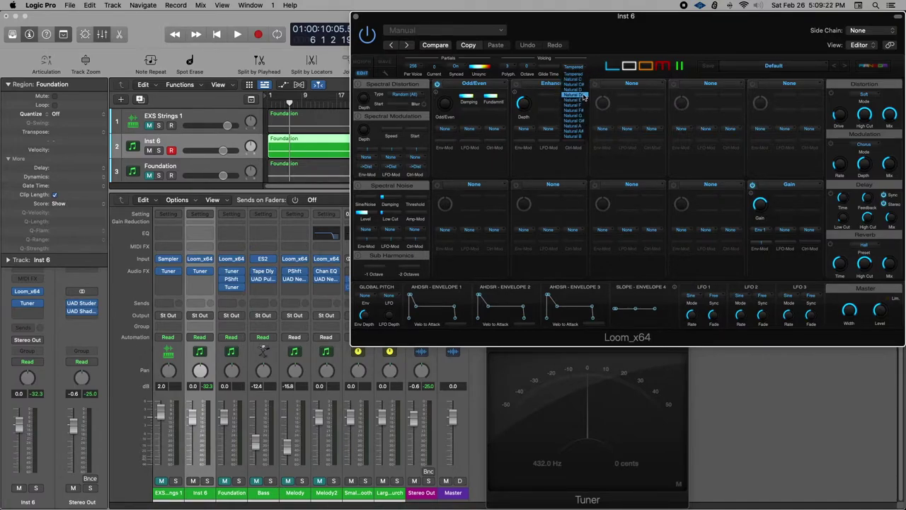
{"action": "left_click", "coordinate": [637, 58]}
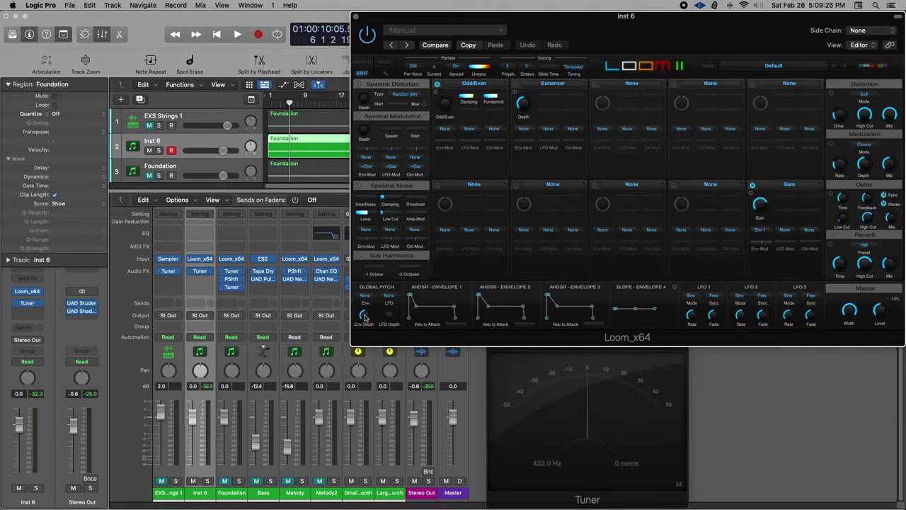
{"action": "left_click", "coordinate": [366, 295]}
{"action": "left_click", "coordinate": [389, 286]}
{"action": "left_click", "coordinate": [589, 381]}
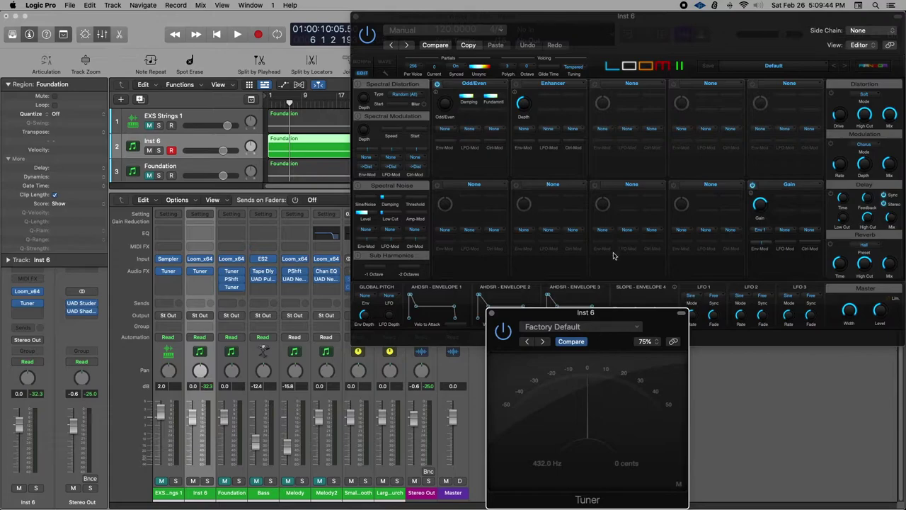
{"action": "left_click", "coordinate": [655, 42]}
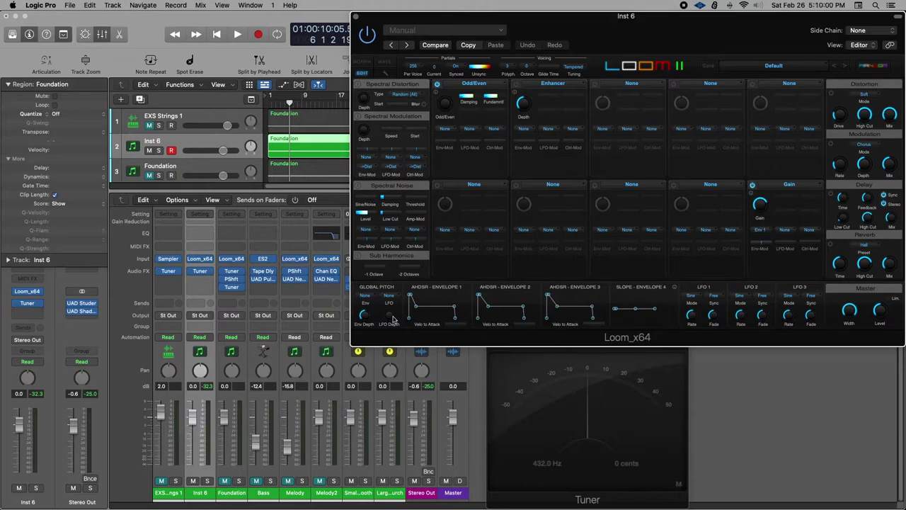
Step: Insert a stereo Pitch Shifter (Pitch > Pitch Shifter > Stereo) right after Inst 6's Tuner
{"action": "left_click", "coordinate": [209, 282]}
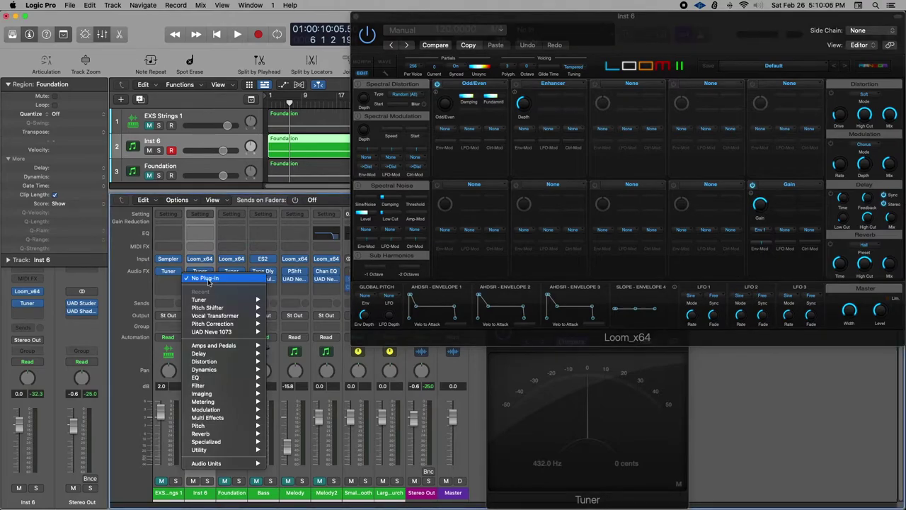
{"action": "mouse_move", "coordinate": [211, 427]}
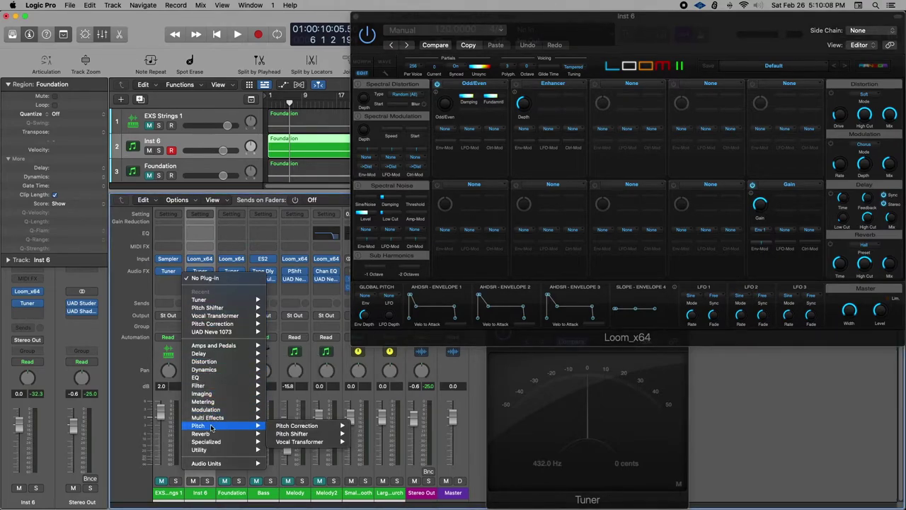
{"action": "mouse_move", "coordinate": [310, 434]}
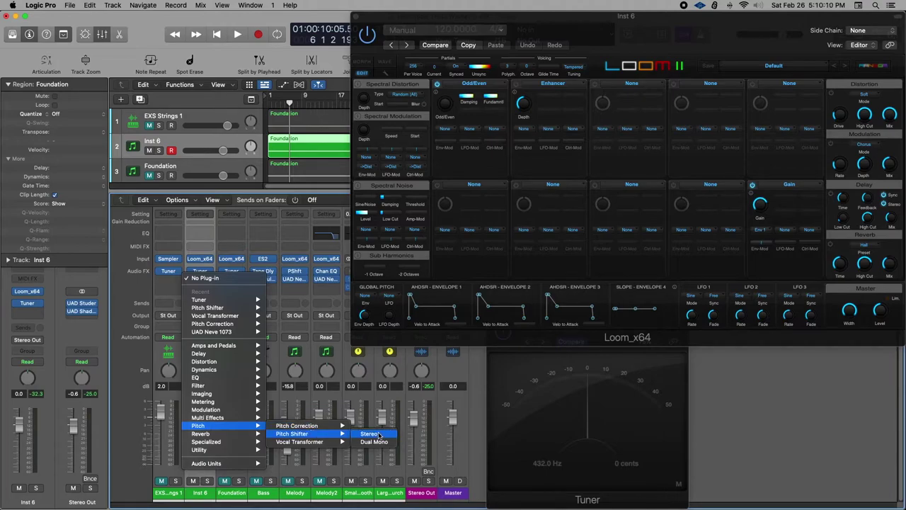
{"action": "left_click", "coordinate": [376, 435]}
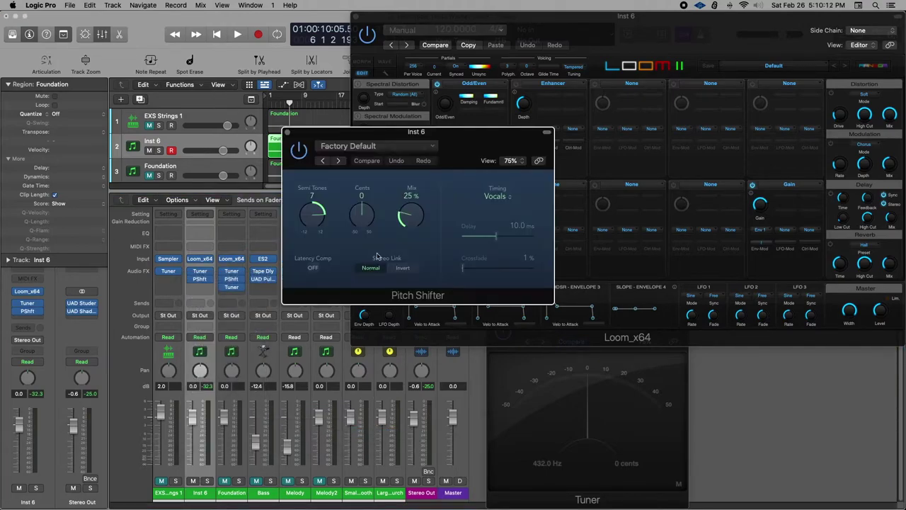
Step: Set the Pitch Shifter to Semi Tones 0, Cents −32 and Mix 100%
{"action": "left_click_drag", "start_coordinate": [446, 148], "coordinate": [471, 219]}
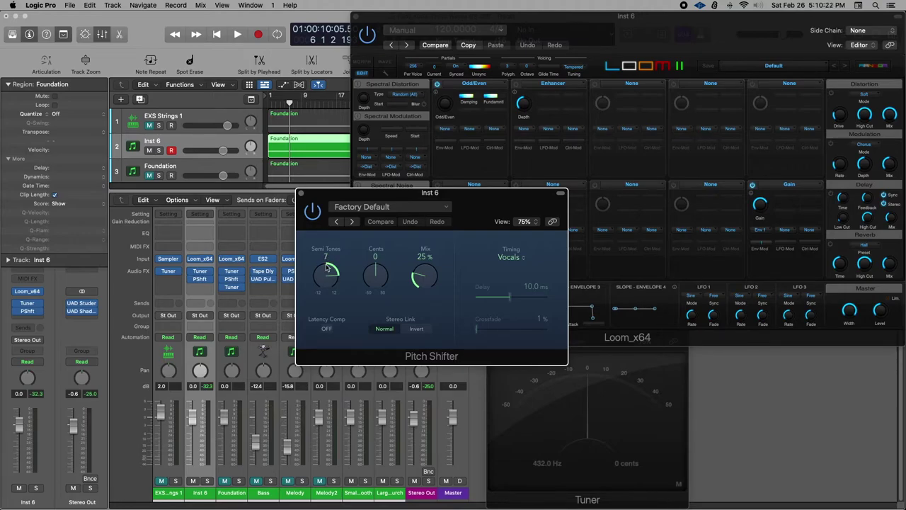
{"action": "left_click_drag", "start_coordinate": [327, 267], "coordinate": [326, 306]}
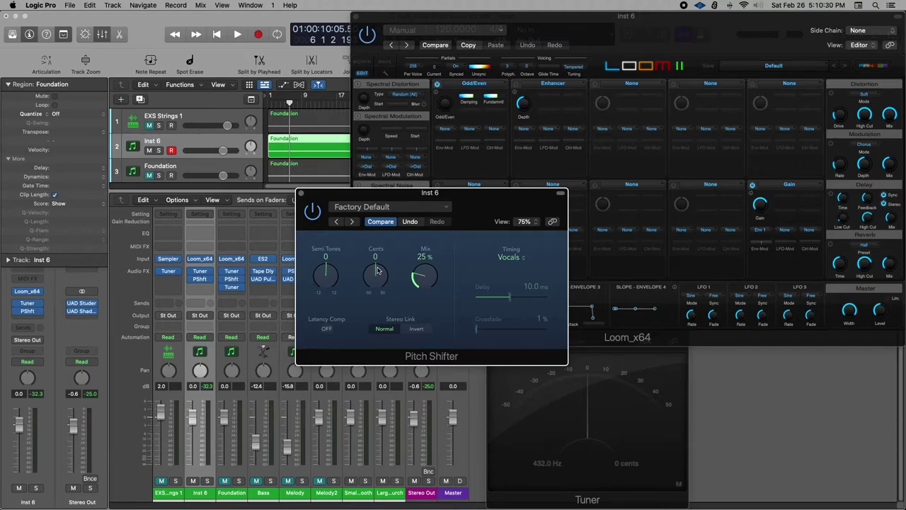
{"action": "left_click_drag", "start_coordinate": [378, 270], "coordinate": [371, 314]}
{"action": "left_click_drag", "start_coordinate": [423, 282], "coordinate": [424, 185]}
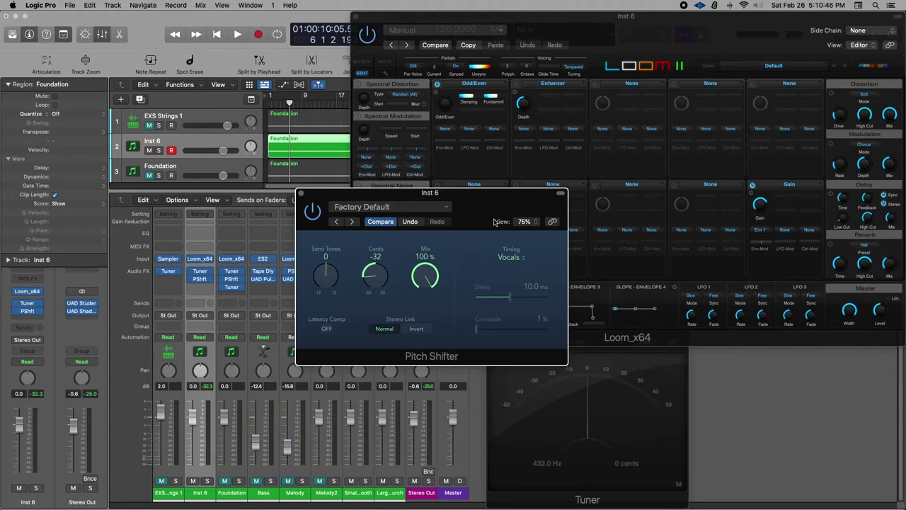
{"action": "left_click_drag", "start_coordinate": [481, 202], "coordinate": [481, 269]}
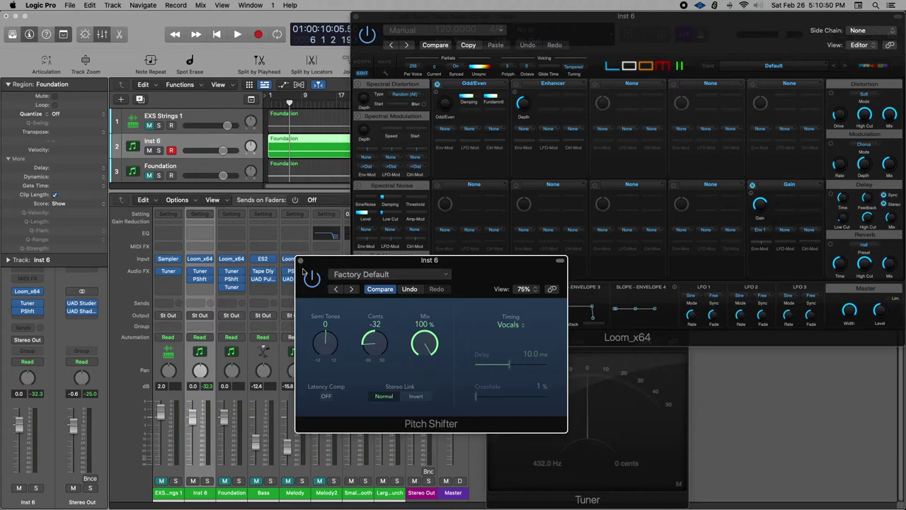
{"action": "left_click_drag", "start_coordinate": [485, 273], "coordinate": [471, 206]}
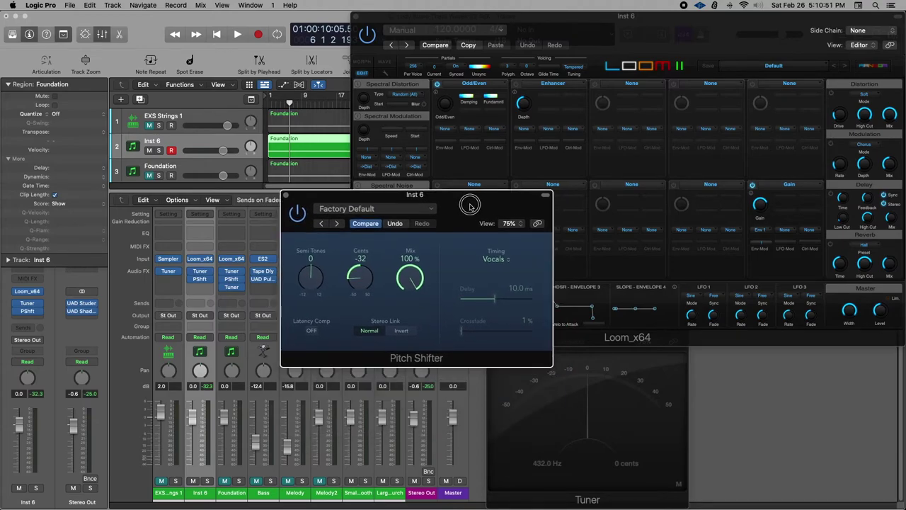
Step: Insert a stereo Tuner after PShft on Inst 6 and arrange the pre- and post-shift Tuners side by side
{"action": "left_click", "coordinate": [199, 287]}
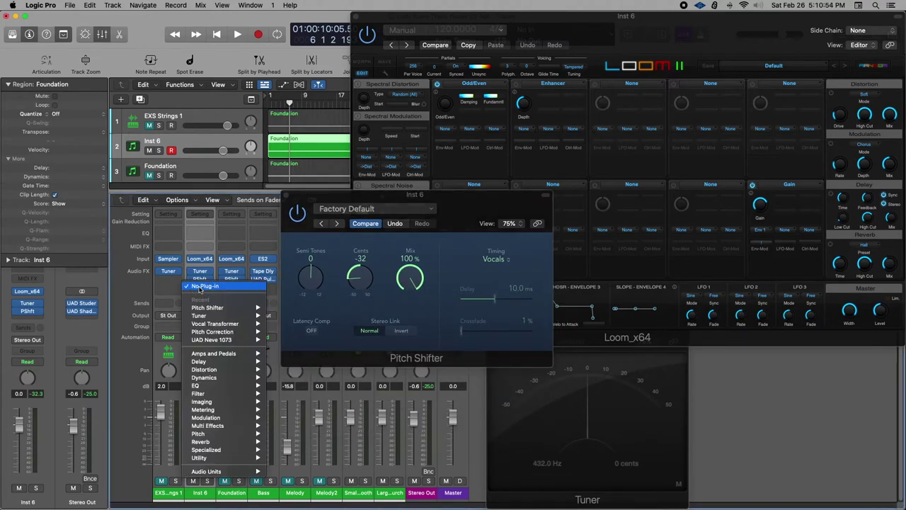
{"action": "mouse_move", "coordinate": [233, 315]}
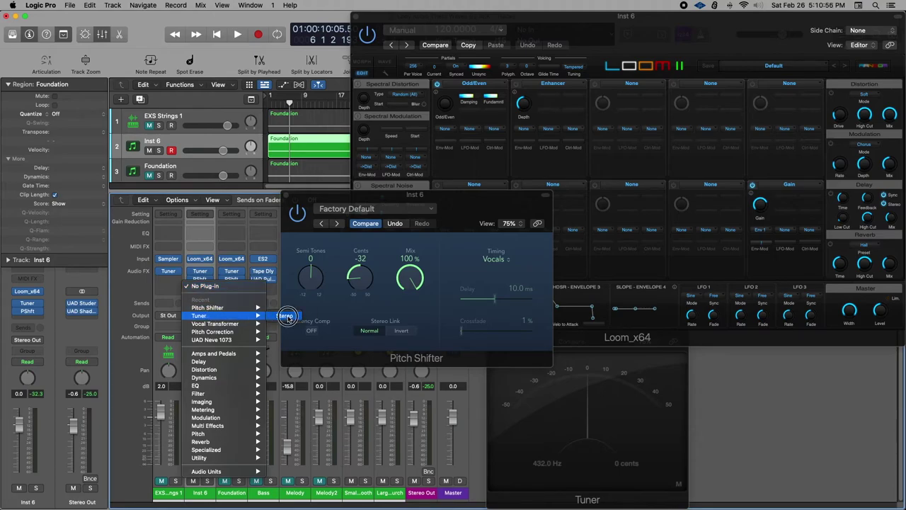
{"action": "left_click", "coordinate": [286, 315]}
{"action": "left_click_drag", "start_coordinate": [436, 133], "coordinate": [831, 282]}
{"action": "left_click", "coordinate": [648, 327]}
{"action": "left_click_drag", "start_coordinate": [648, 328], "coordinate": [584, 289]}
{"action": "left_click_drag", "start_coordinate": [819, 285], "coordinate": [775, 279]}
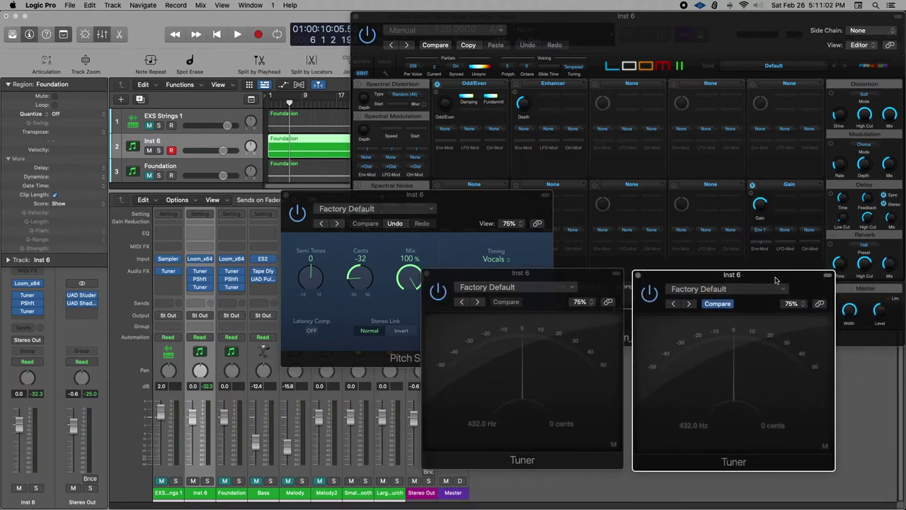
Step: Play from the start with Cents at −32; the post-shift Tuner reads A# −1 cent versus +31 before
{"action": "key", "text": "Return"}
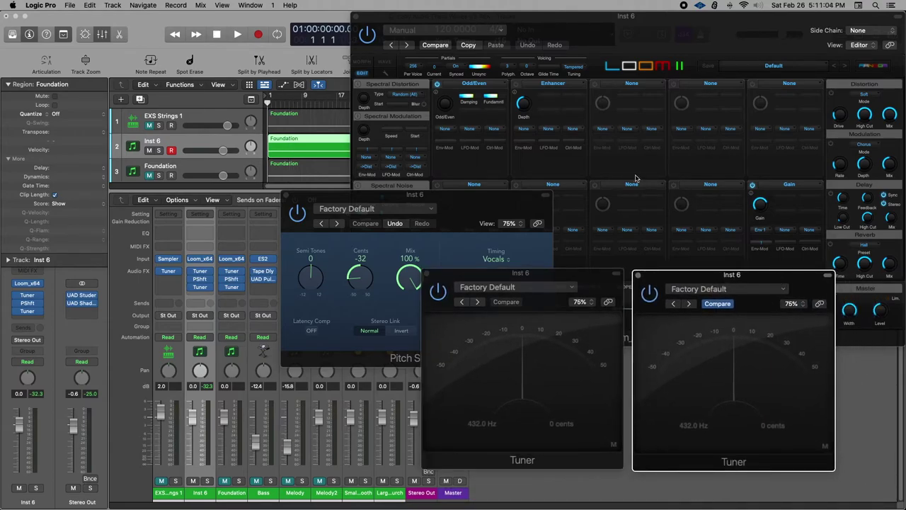
{"action": "key", "text": "space"}
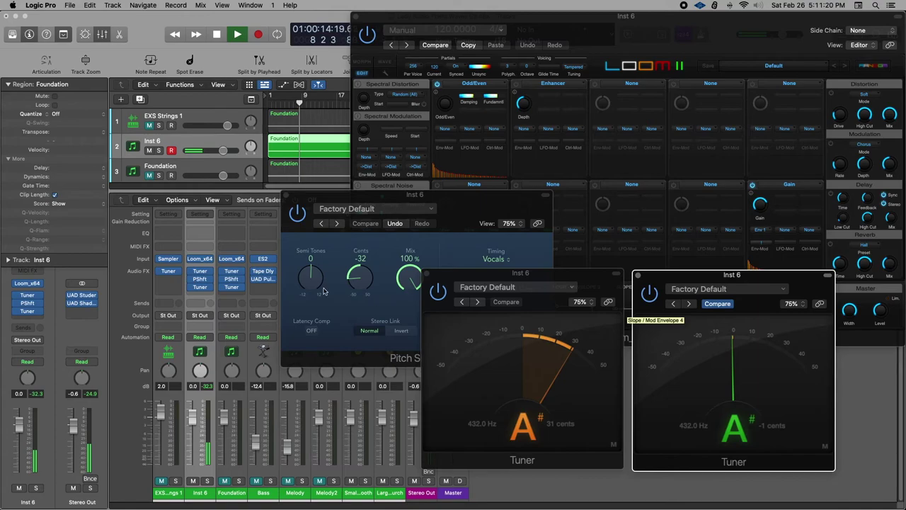
{"action": "left_click_drag", "start_coordinate": [350, 275], "coordinate": [360, 286]}
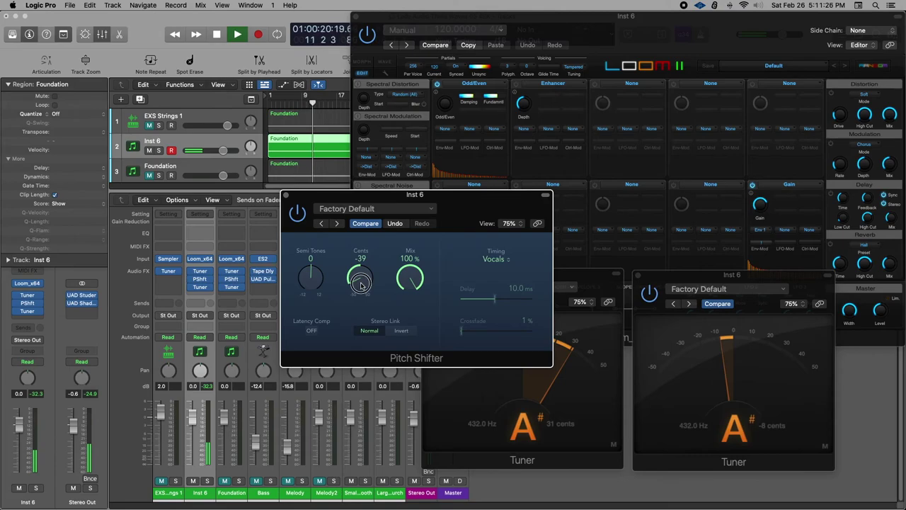
{"action": "left_click_drag", "start_coordinate": [360, 286], "coordinate": [360, 276]}
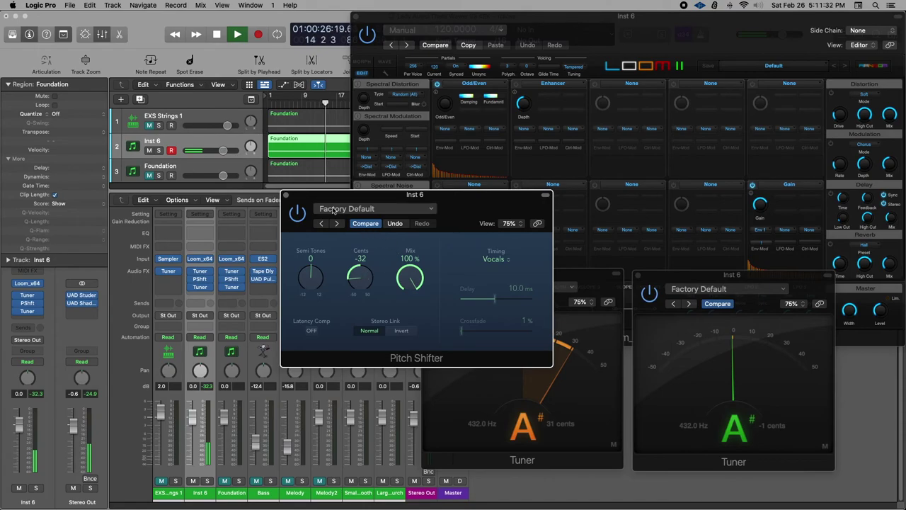
{"action": "key", "text": "space"}
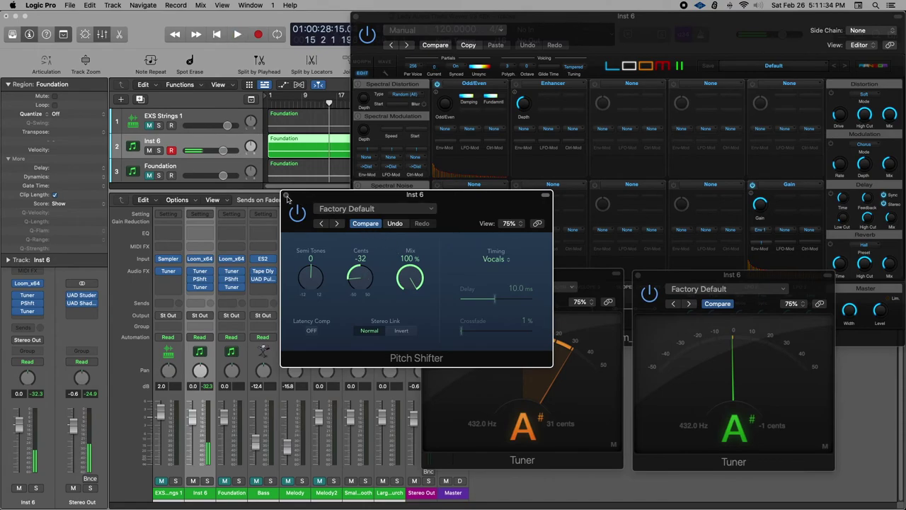
Step: Close the Pitch Shifter, both Tuner windows and the Loom_x64 window
{"action": "left_click", "coordinate": [287, 198]}
{"action": "left_click", "coordinate": [423, 274]}
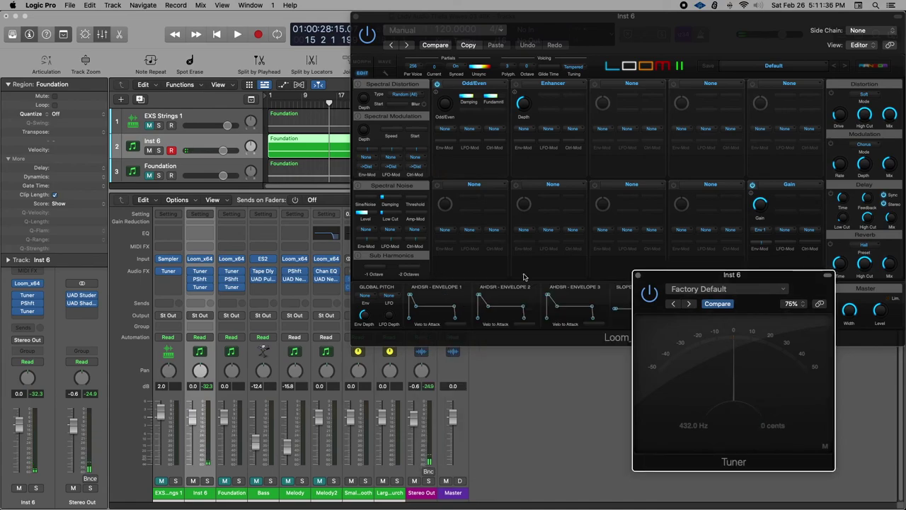
{"action": "left_click", "coordinate": [639, 276]}
{"action": "left_click_drag", "start_coordinate": [385, 20], "coordinate": [291, 90]}
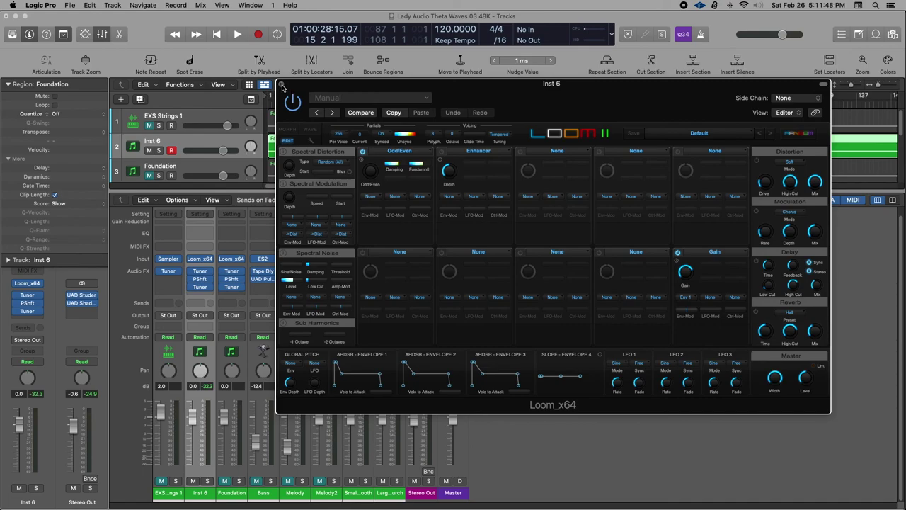
{"action": "left_click", "coordinate": [281, 84]}
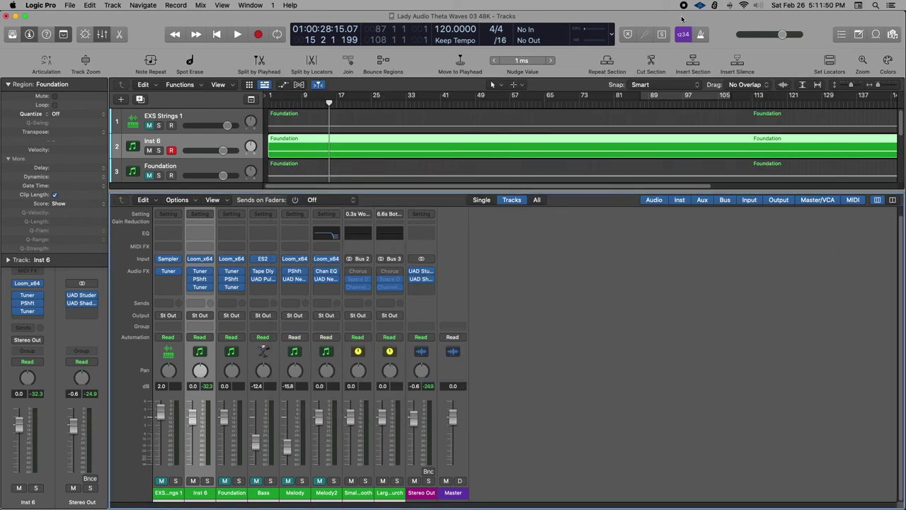